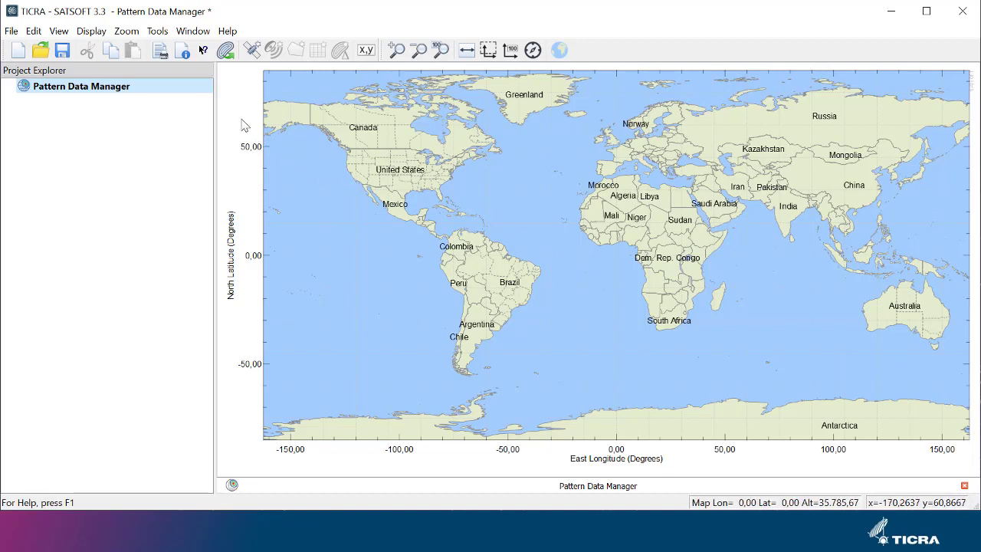
click(159, 32)
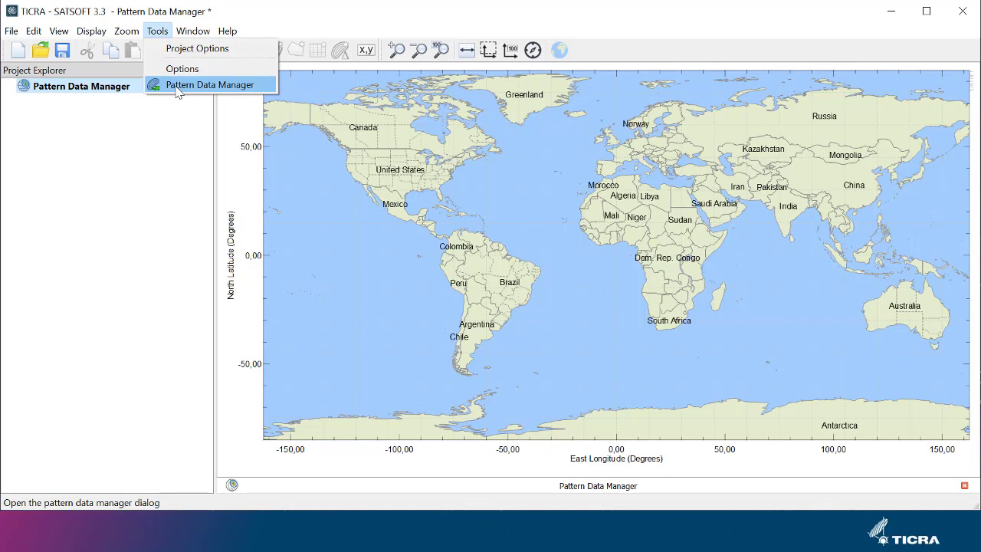
click(176, 118)
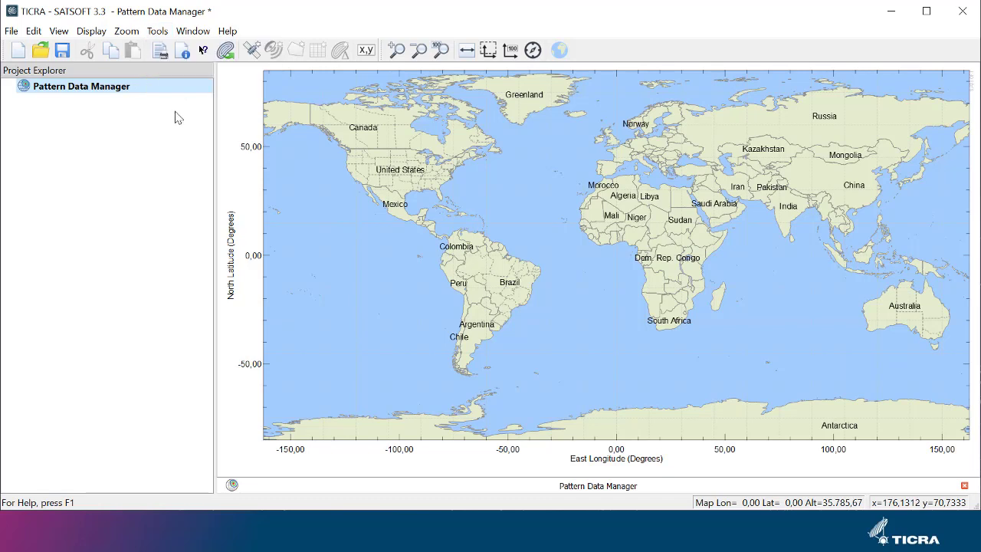
Import all six GRD pattern files, from Brazil_5.grd through WesternEurope_56.grd, from Documents into the Pattern Data Manager.
click(226, 52)
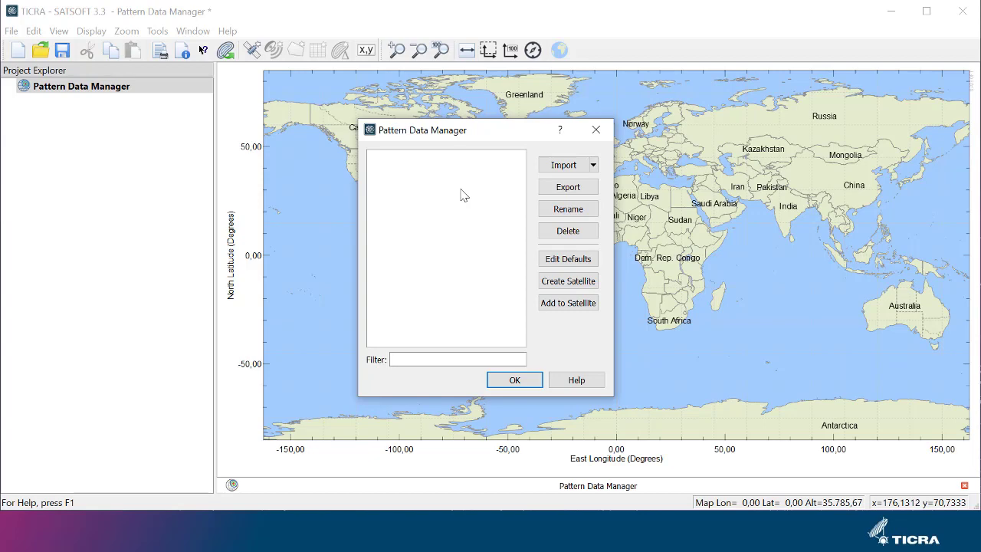
click(563, 165)
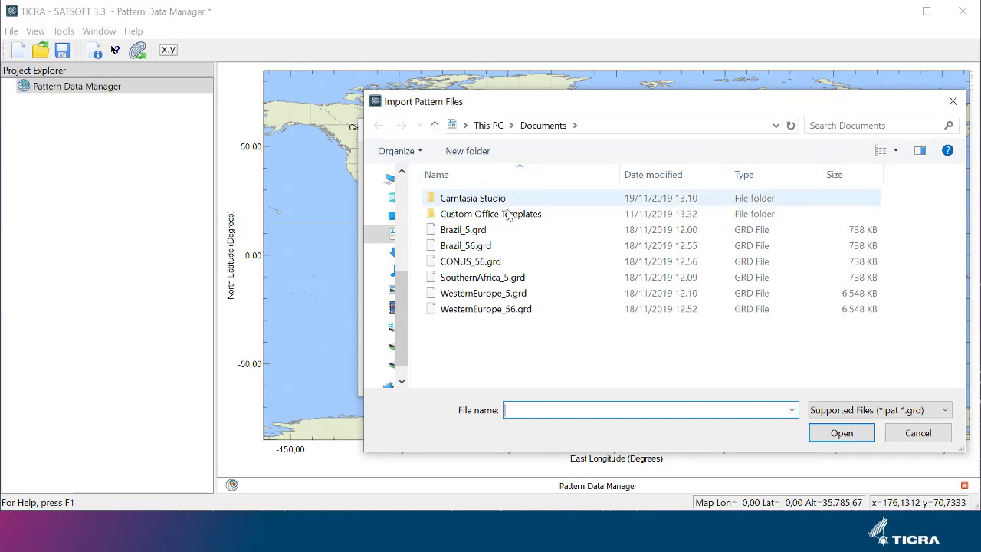
click(479, 230)
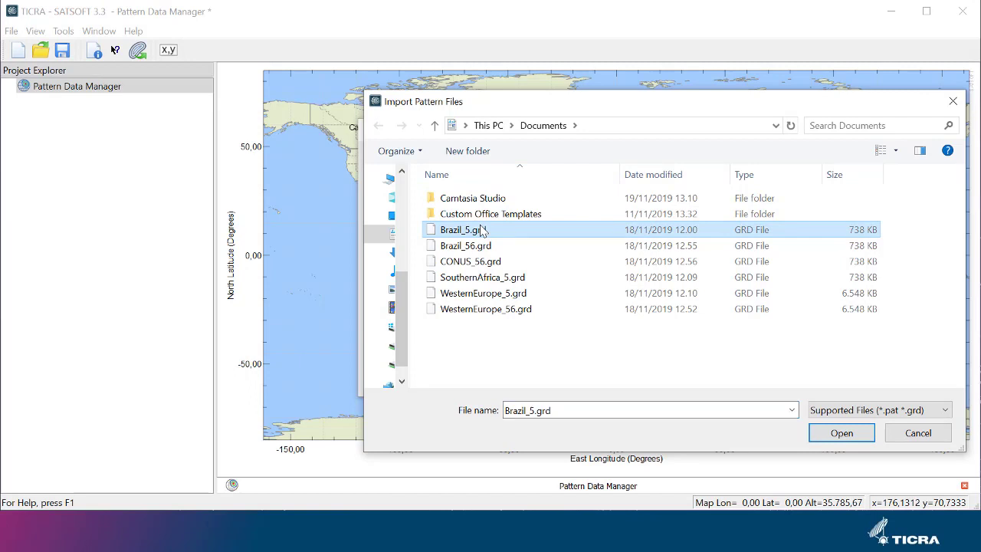
shift+click(486, 314)
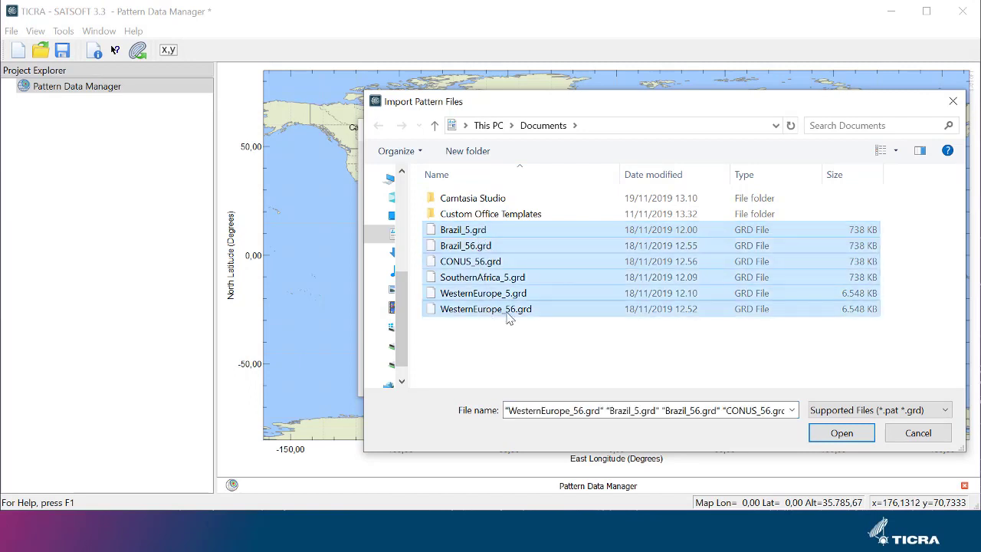
click(841, 434)
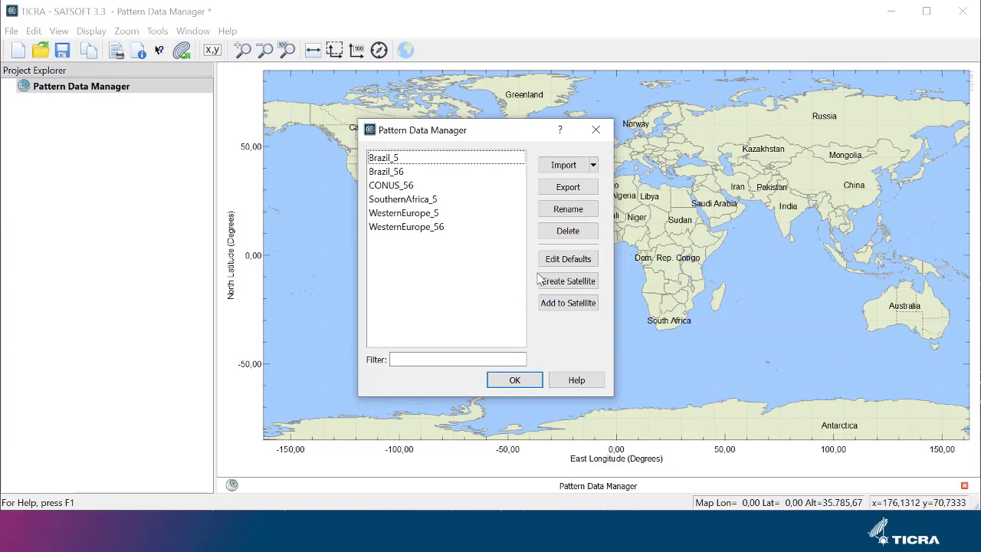
Set the default satellite name to Satellite_5W and its default longitude to -5 degrees east.
click(565, 261)
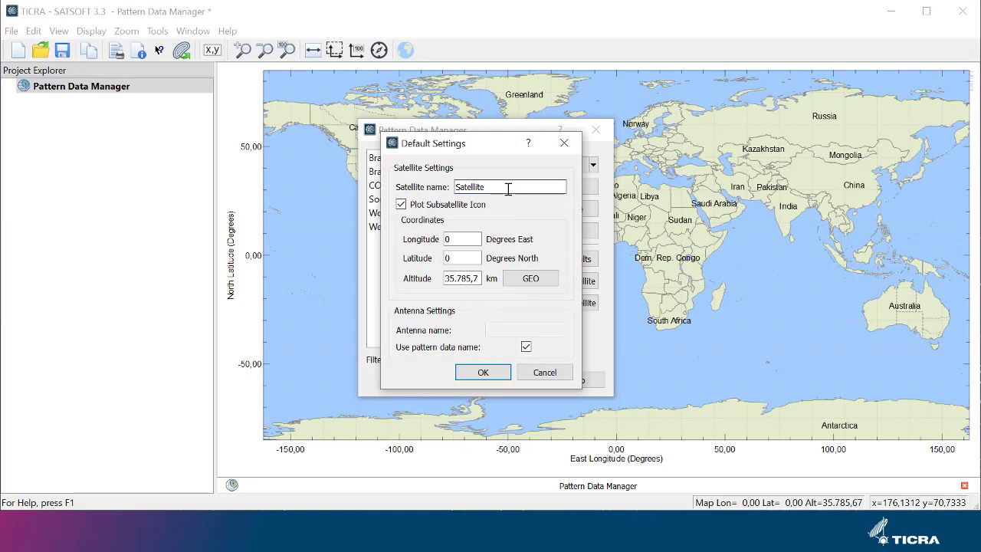
text(_5W)
double_click(449, 239)
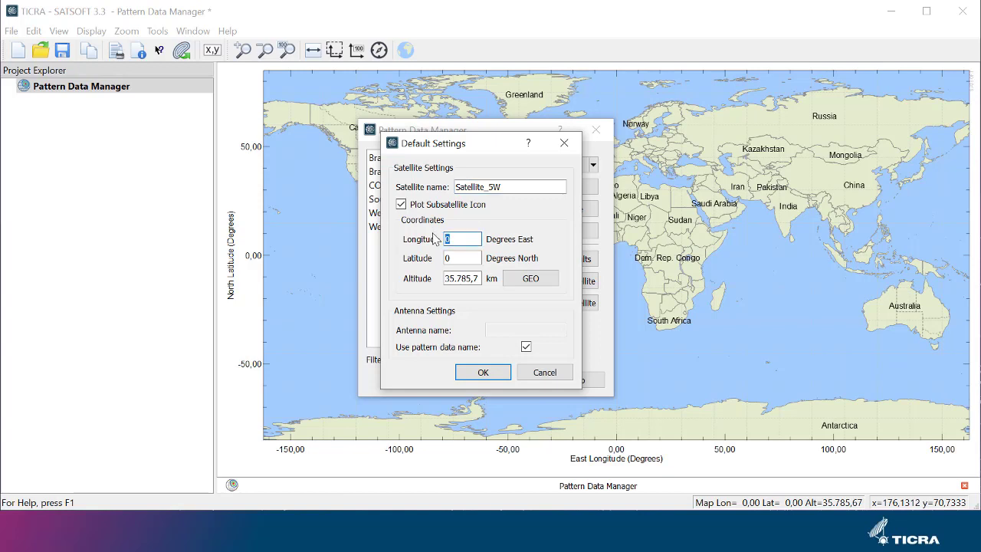
text(-5)
click(492, 373)
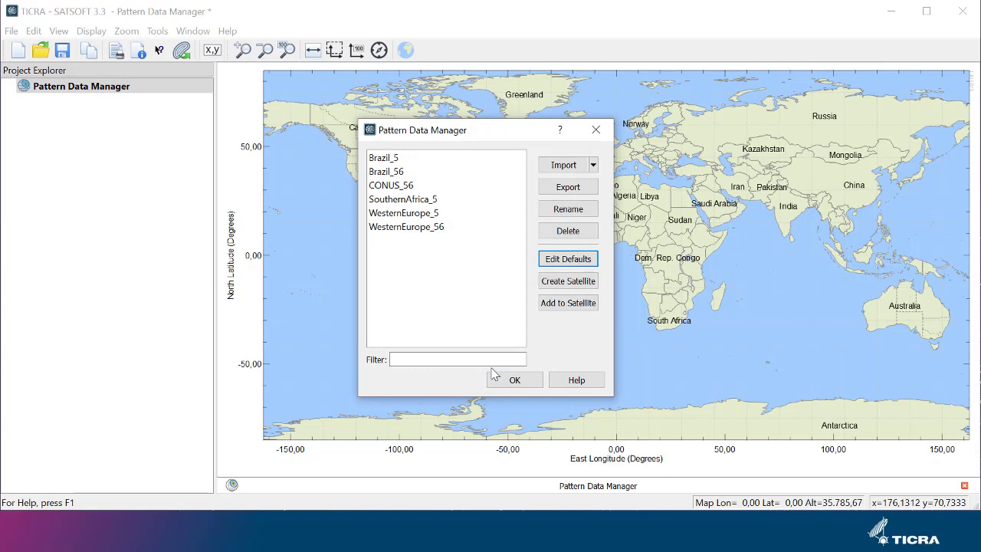
Create a satellite from the Brazil_5, SouthernAfrica_5 and WesternEurope_5 patterns and close the Pattern Data Manager.
click(386, 160)
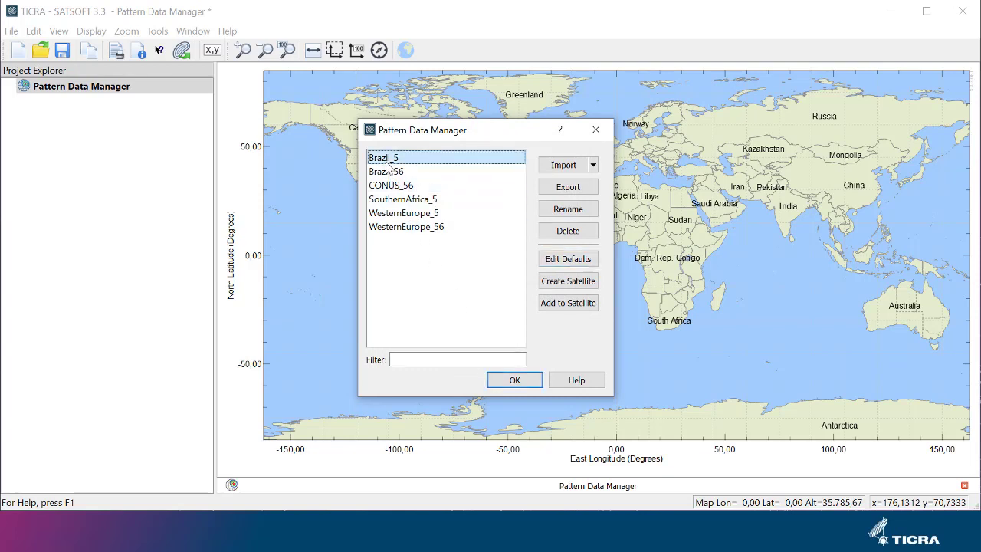
ctrl+click(398, 201)
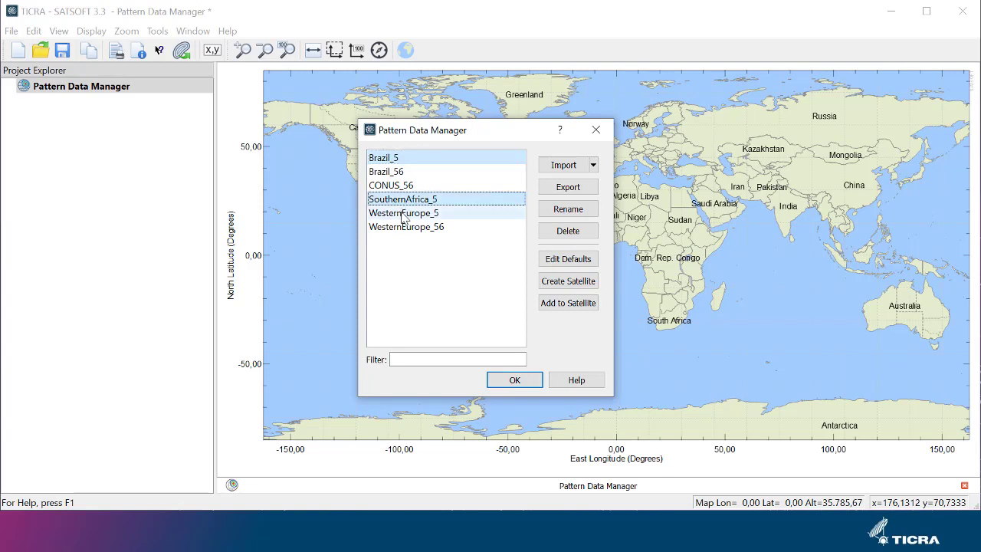
ctrl+click(402, 214)
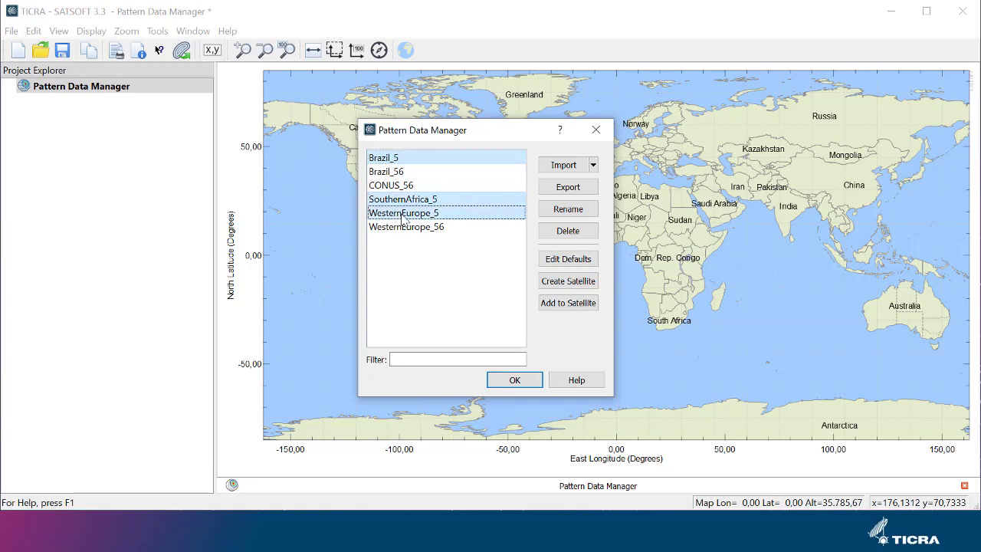
click(556, 283)
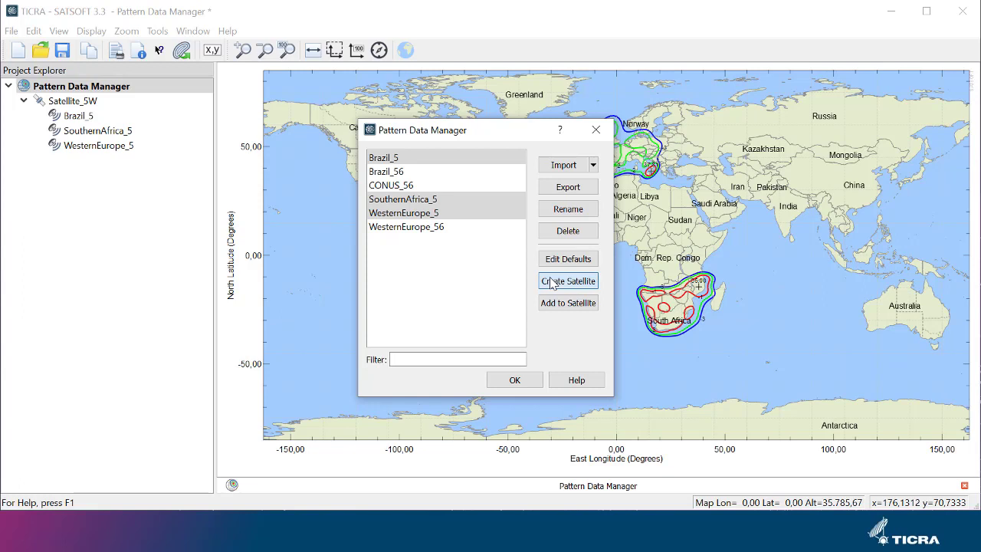
click(514, 380)
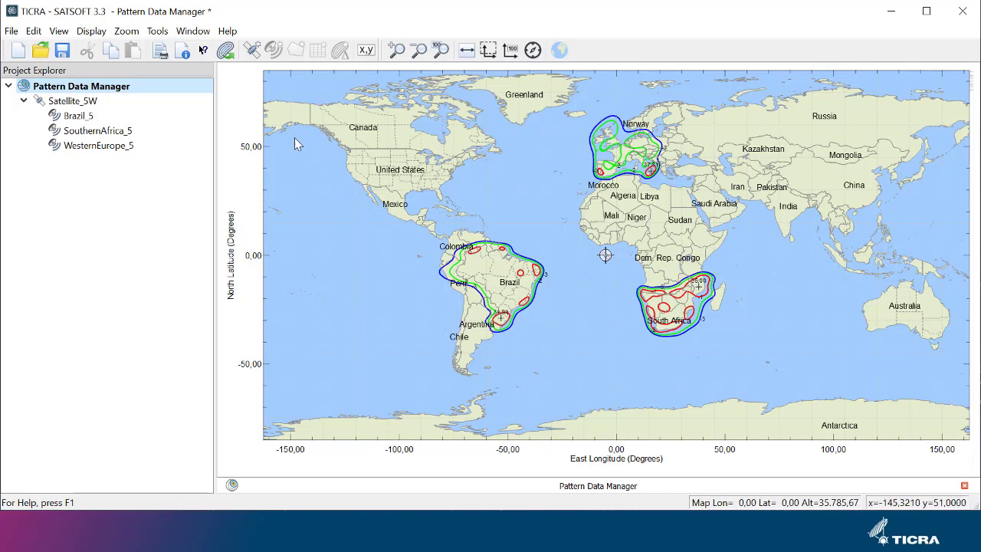
Change the Pattern Data Manager's default satellite name to Satellite_56W and the default longitude to -56 degrees east.
click(227, 52)
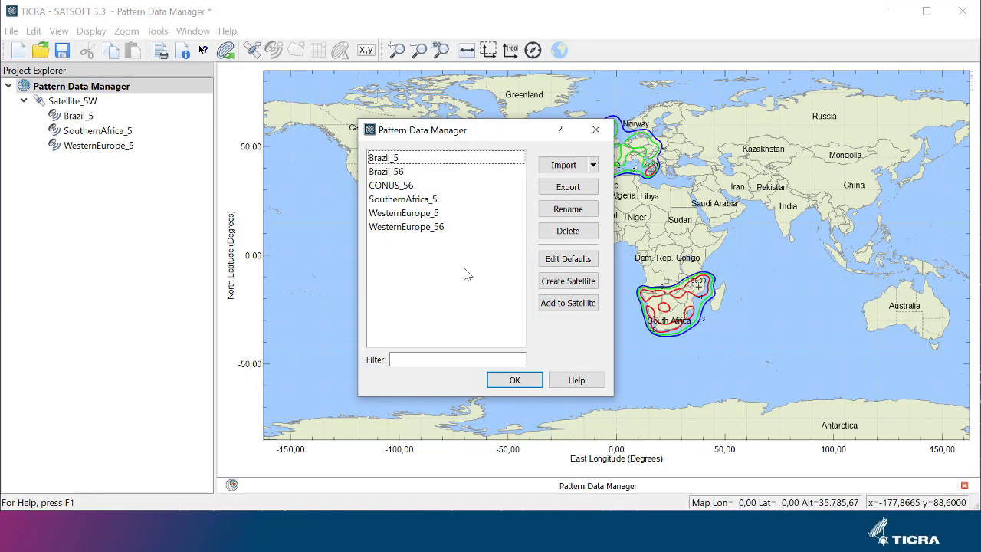
click(568, 260)
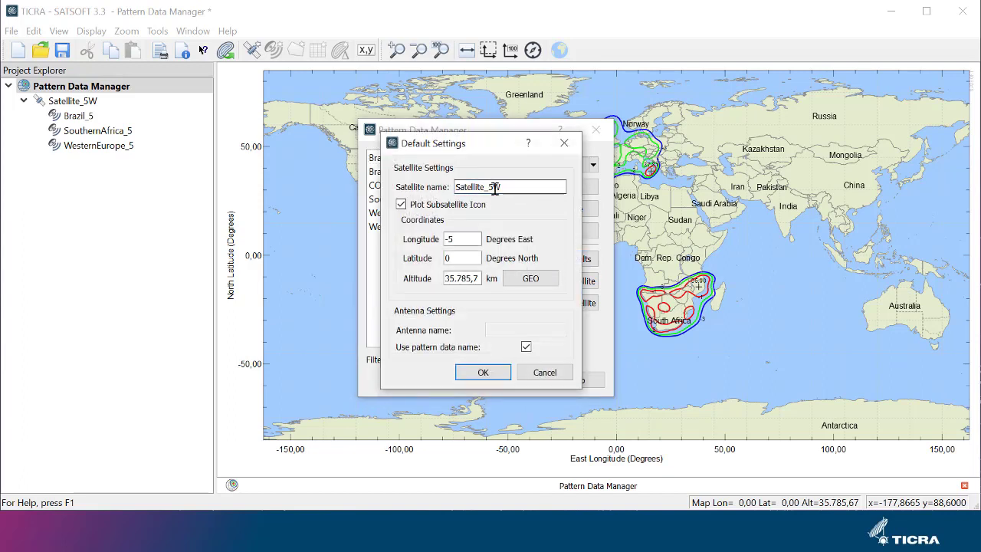
click(494, 188)
text(6)
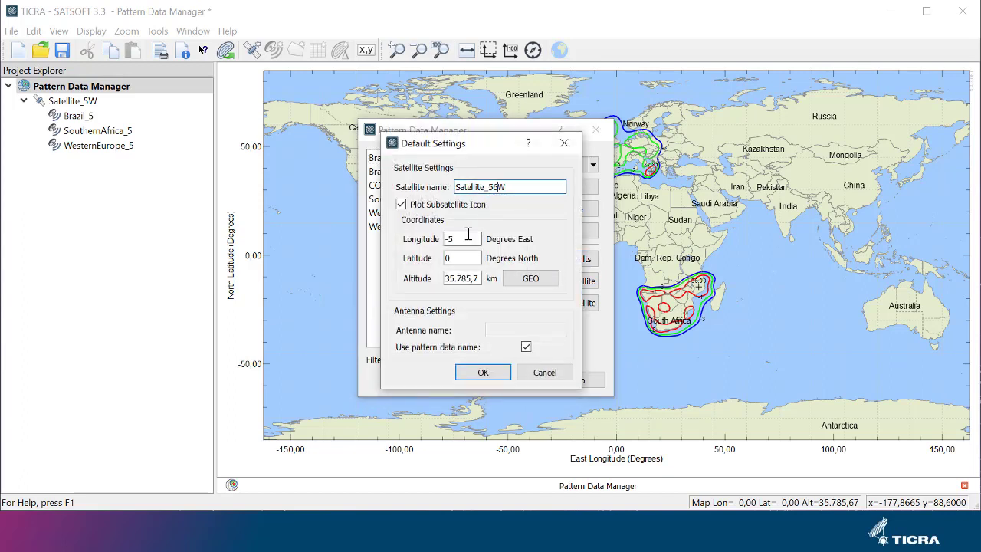
click(465, 237)
text(6)
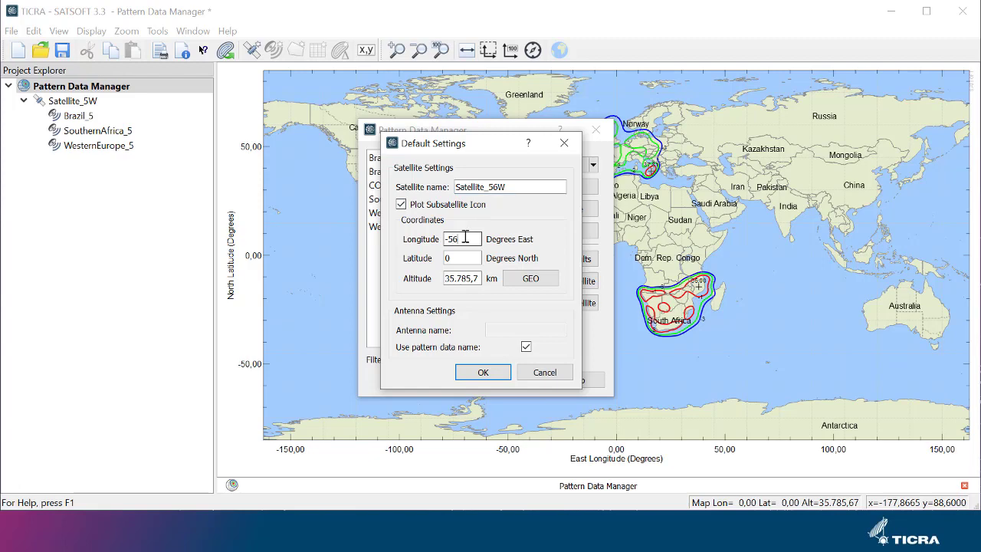
click(500, 374)
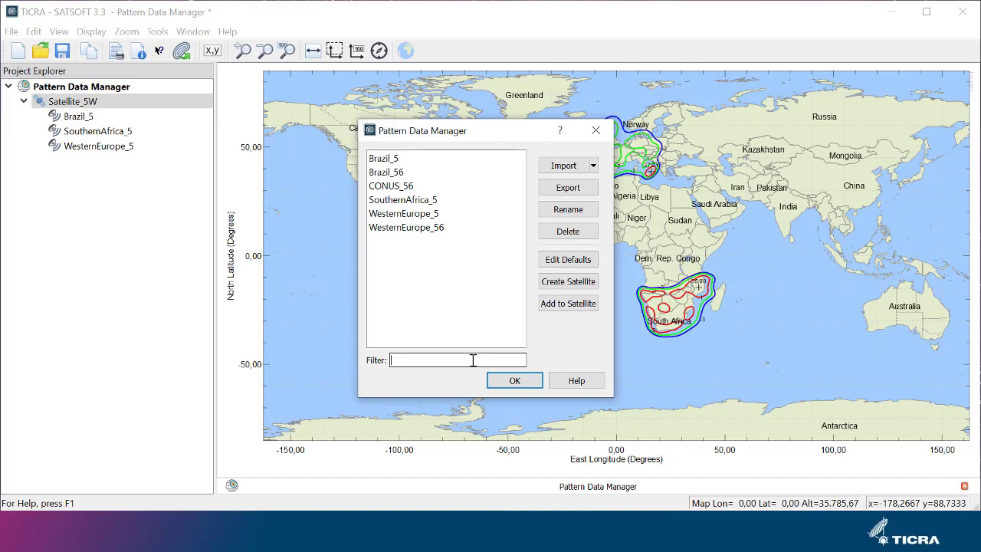
Filter the pattern list by _56 and create a satellite from CONUS_56 and Brazil_56.
text(_56)
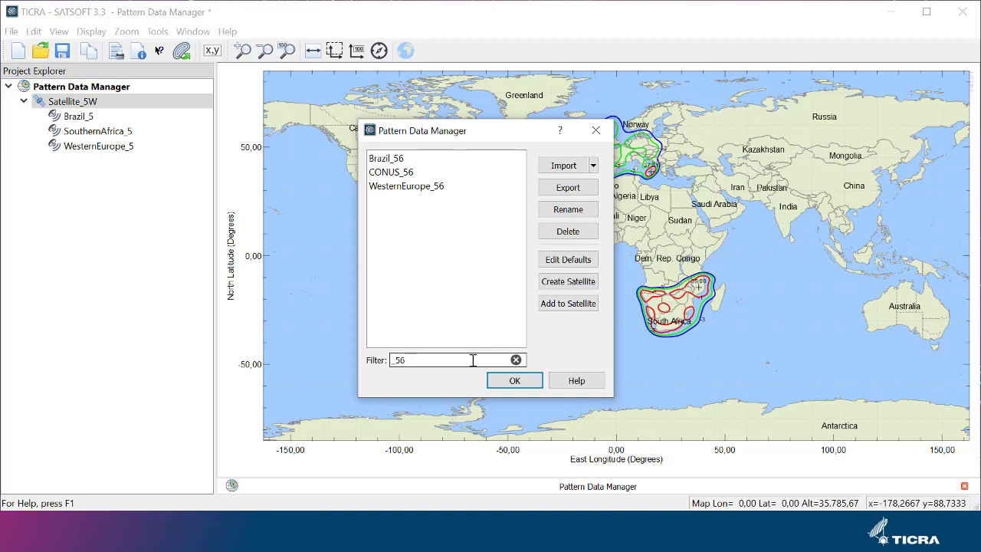
click(401, 178)
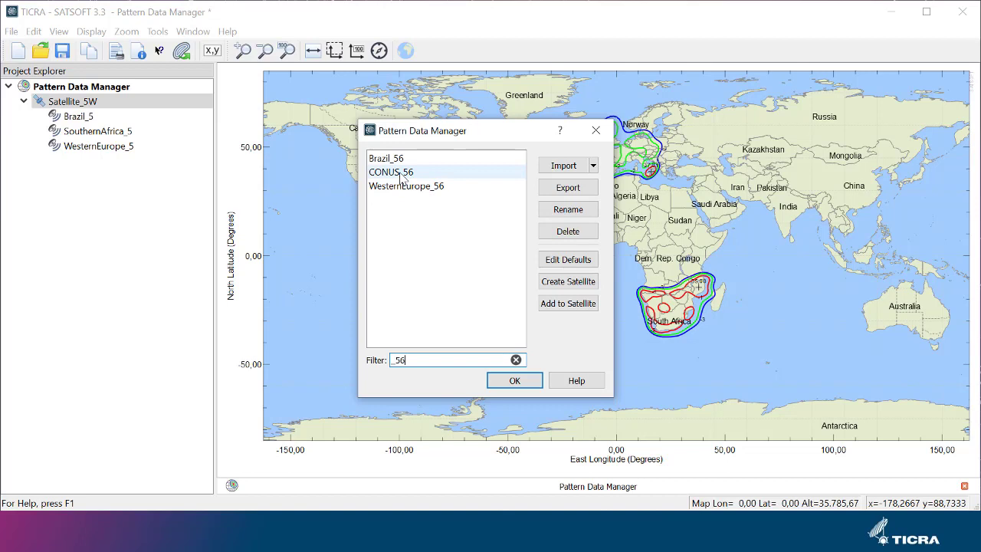
ctrl+click(389, 160)
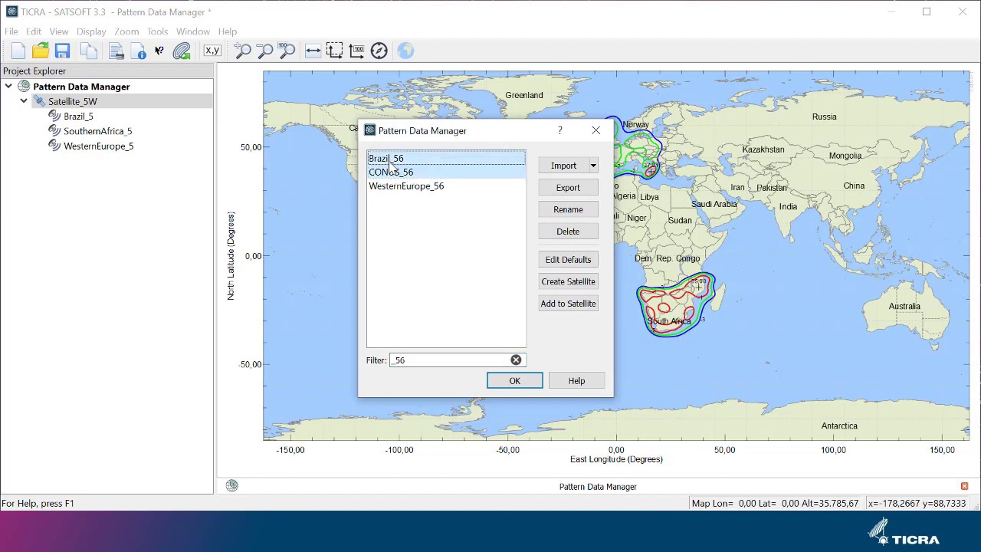
click(558, 283)
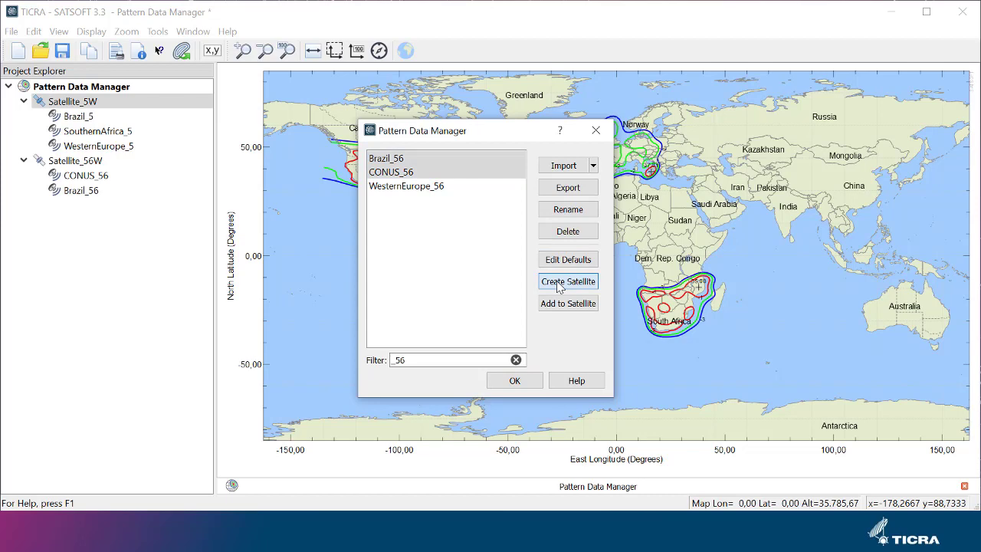
click(529, 381)
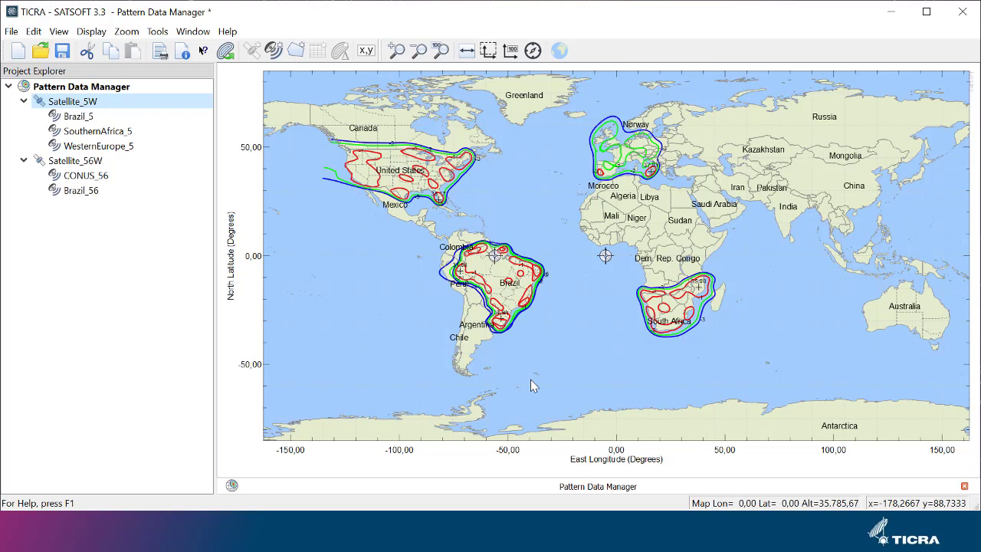
Add the WesternEurope_56 pattern to the existing satellite Satellite_56W through the Pattern Data Manager.
click(229, 57)
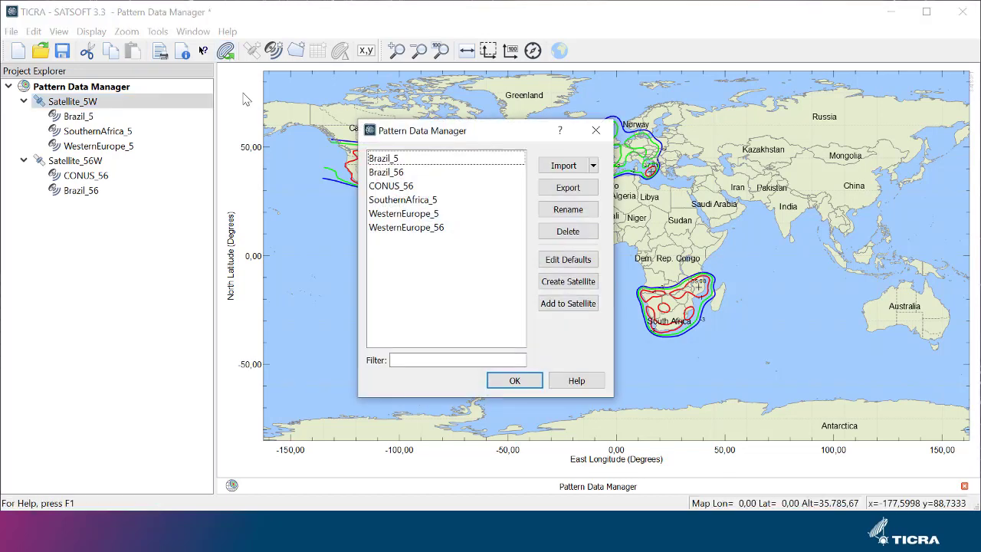
click(390, 235)
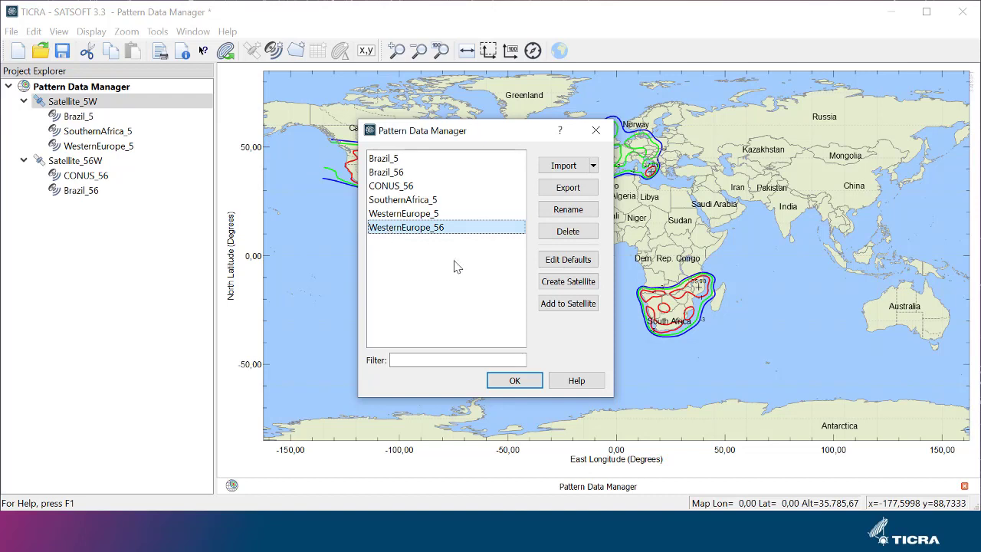
click(569, 306)
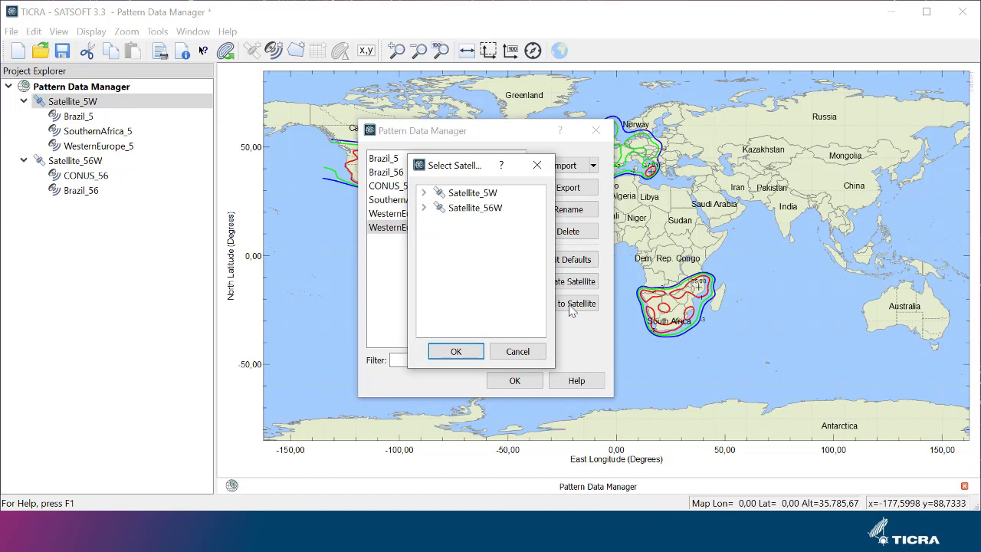
click(477, 213)
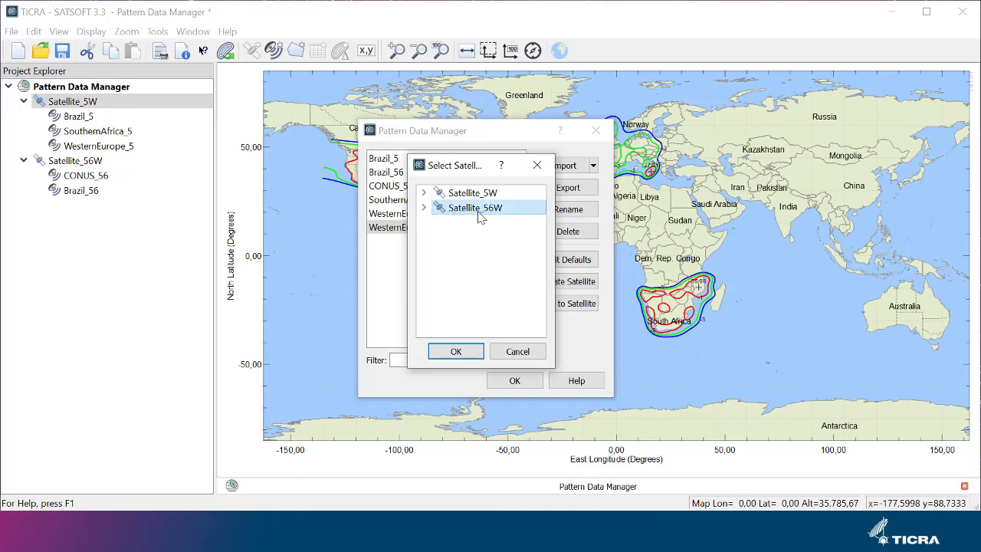
click(464, 351)
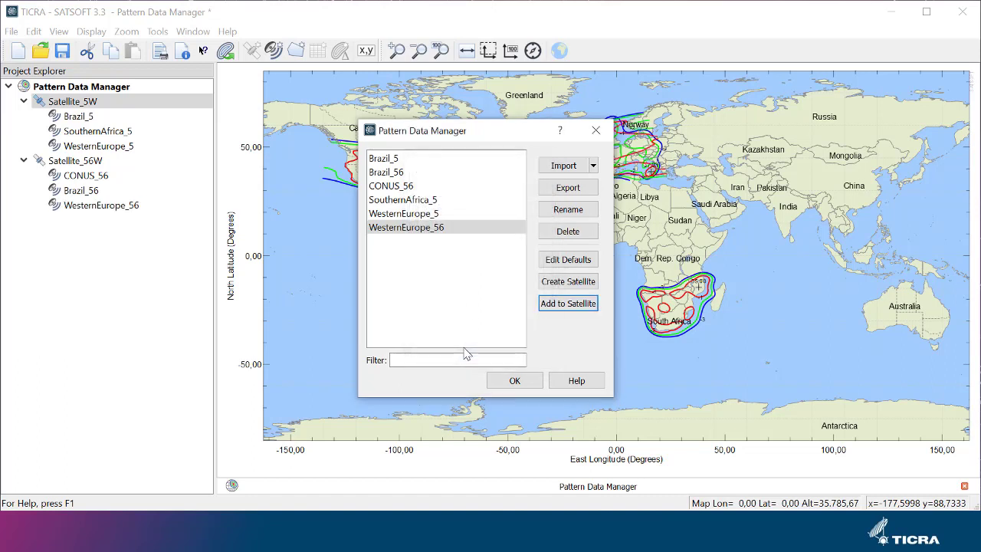
click(521, 377)
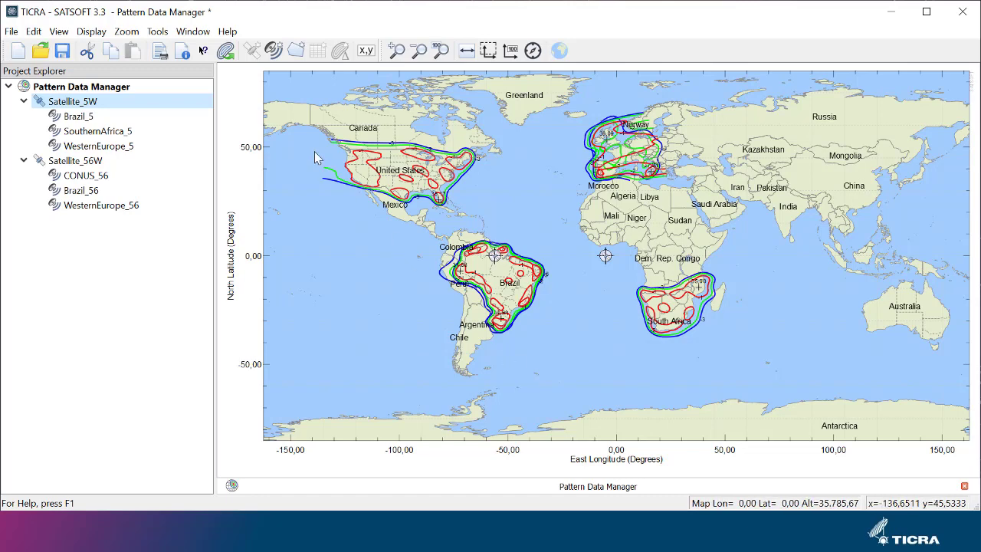
In the pattern default settings, turn off using the pattern data name and set the antenna name to CustomName.
click(226, 50)
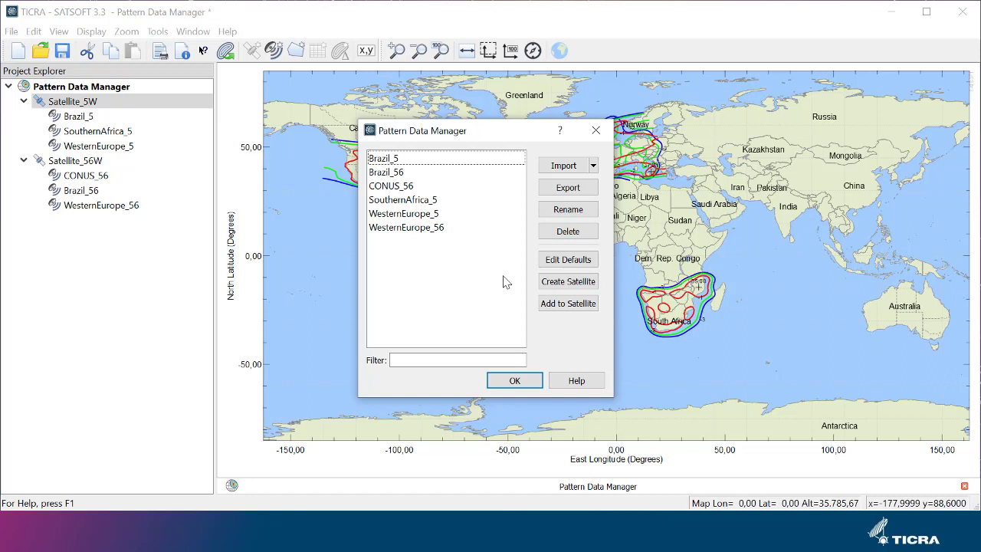
click(557, 262)
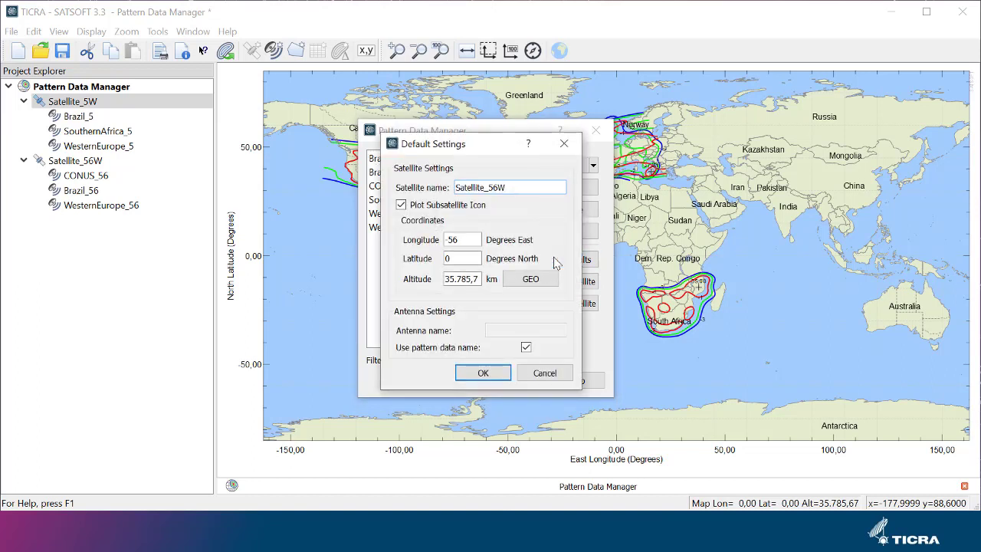
click(526, 348)
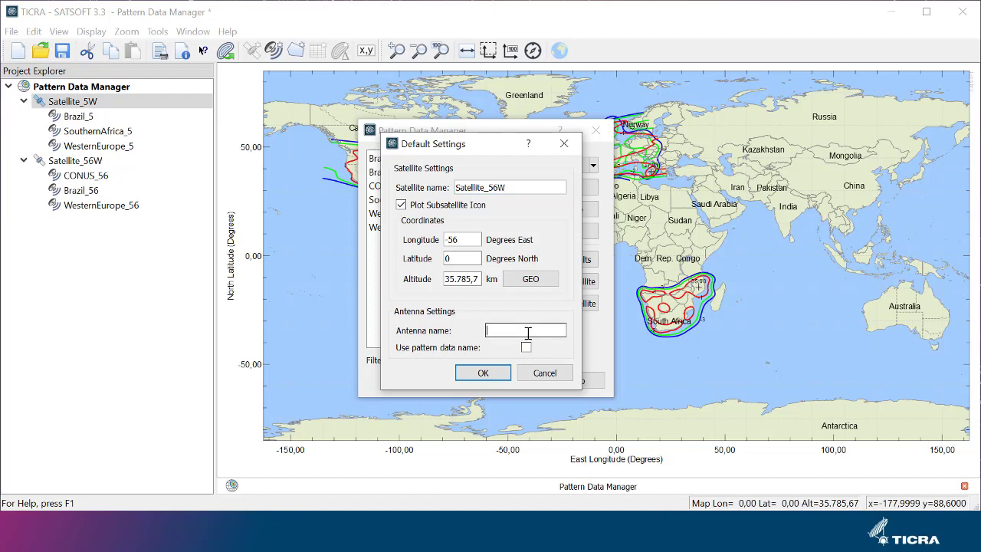
text(CustomName)
click(499, 373)
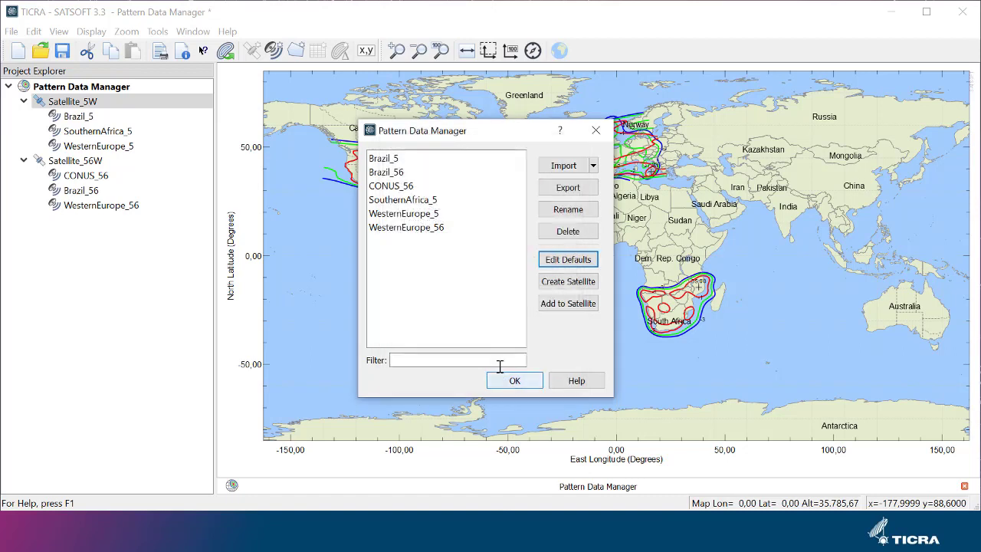
Create a satellite from the CONUS_56, Brazil_56 and WesternEurope_56 patterns and close the Pattern Data Manager.
click(405, 188)
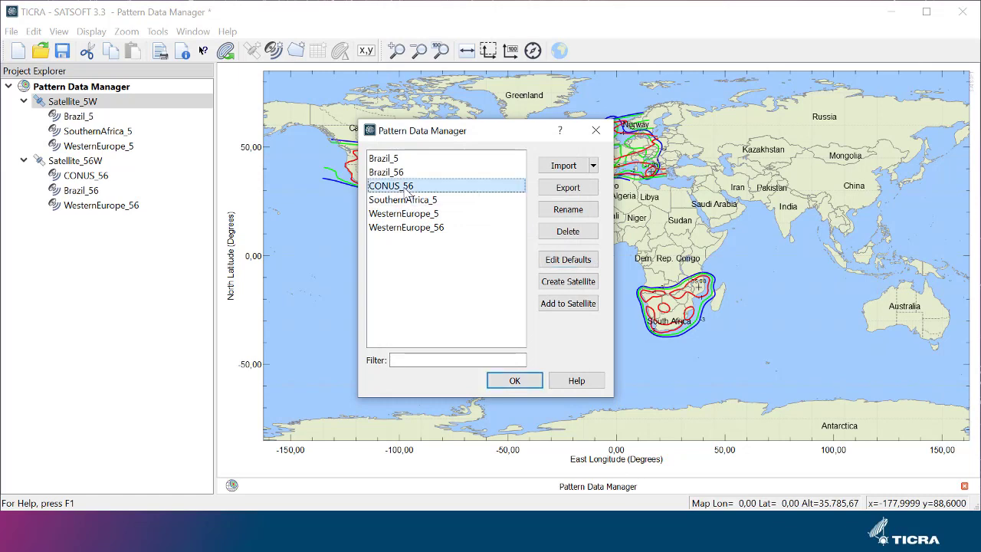
ctrl+click(404, 173)
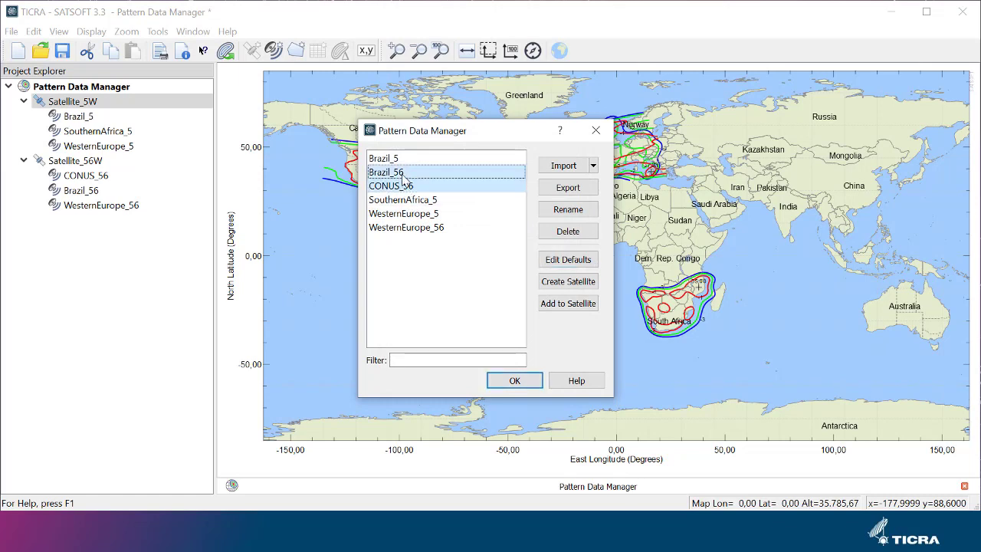
ctrl+click(413, 228)
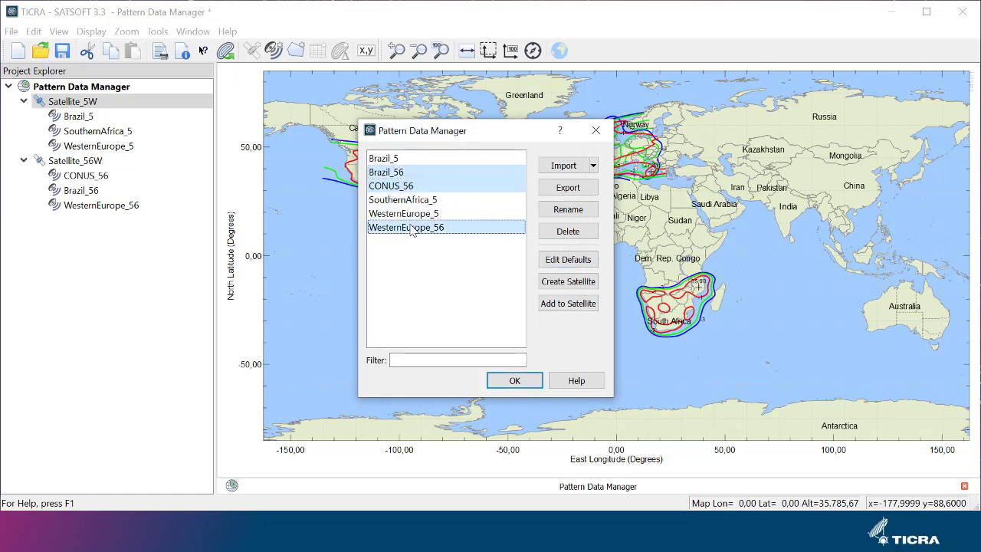
click(565, 282)
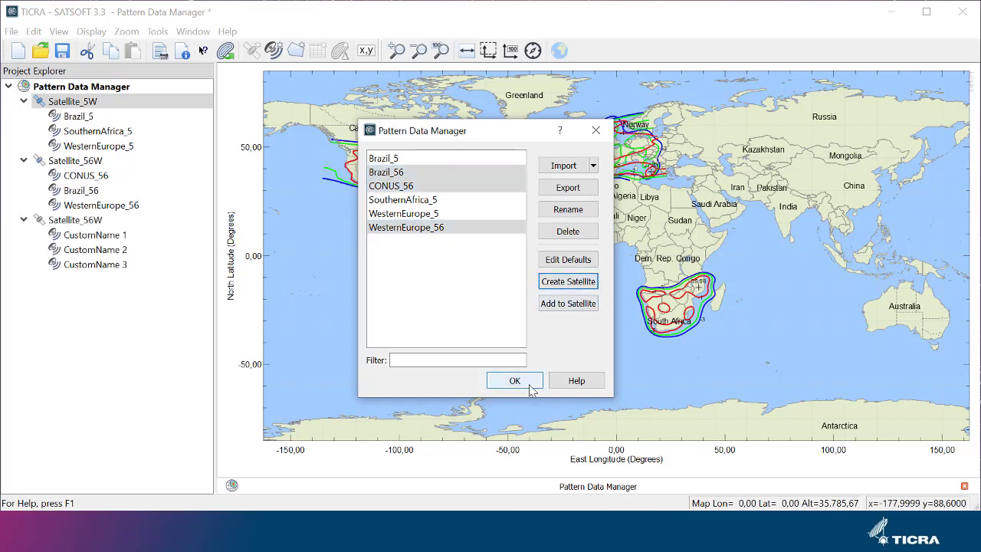
click(531, 384)
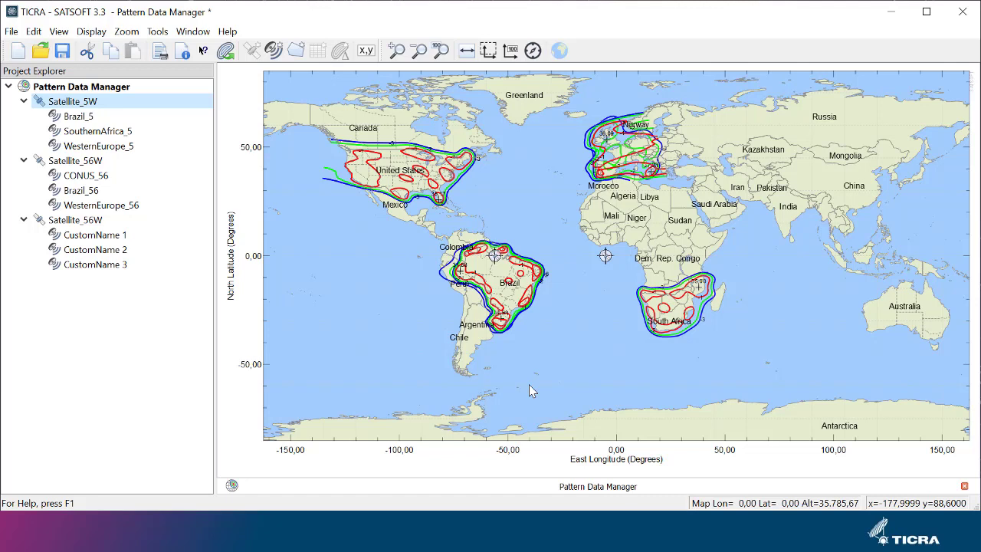
Delete the CONUS_56 pattern data set in the Pattern Data Manager even though antennas reference it, and close the manager.
click(225, 51)
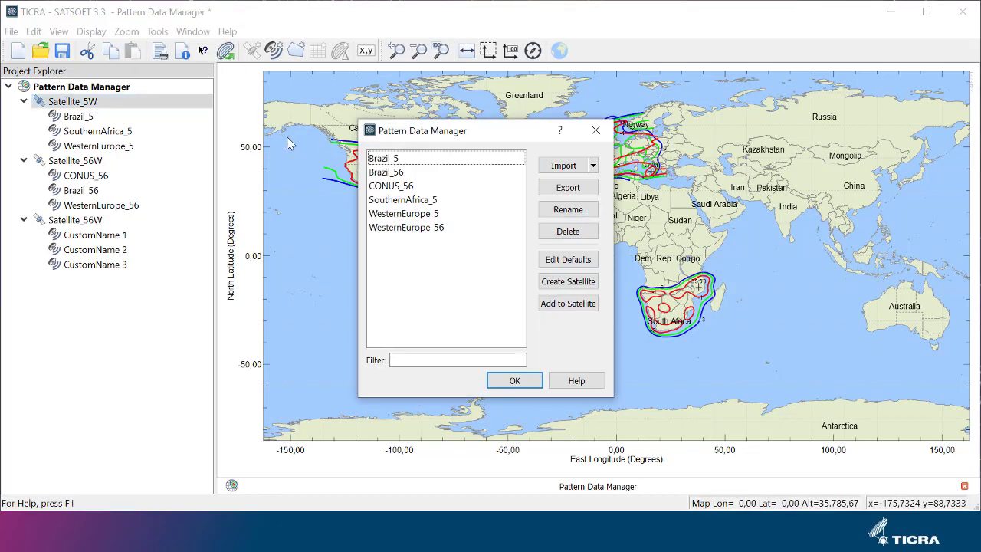
click(404, 187)
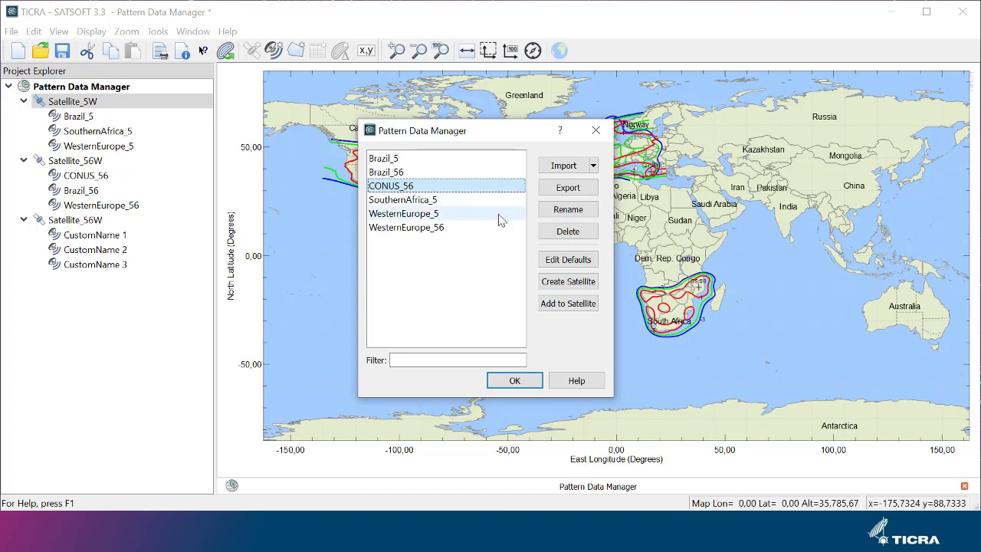
click(549, 234)
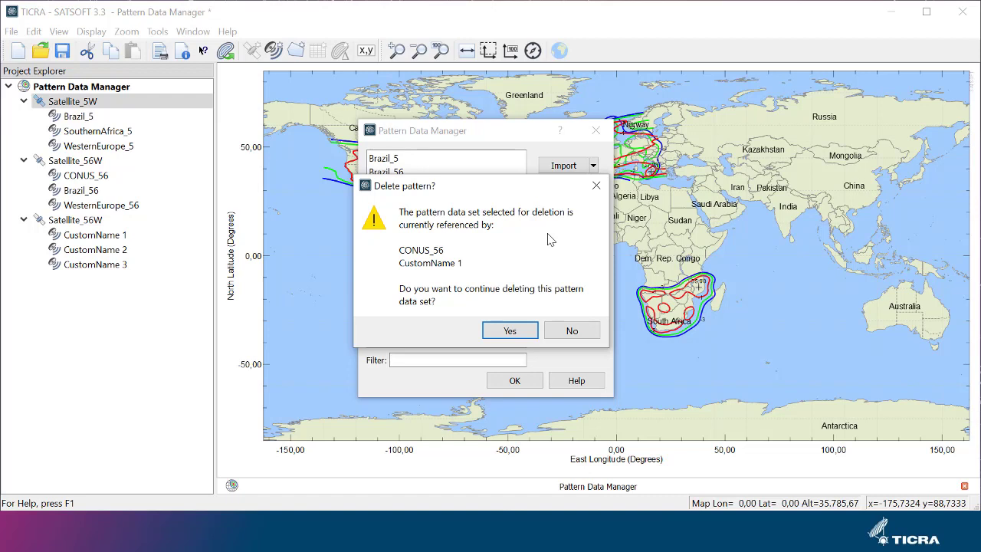
click(527, 334)
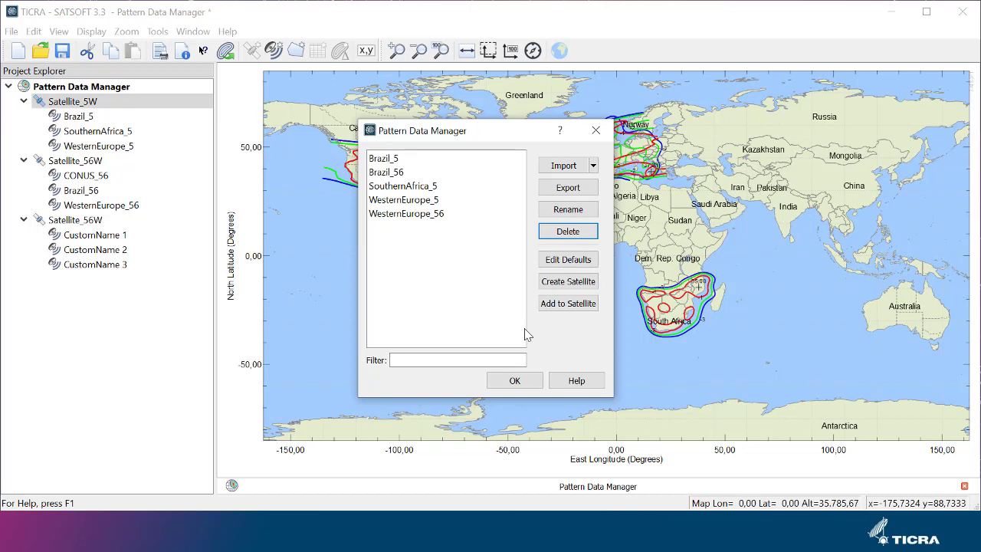
click(525, 377)
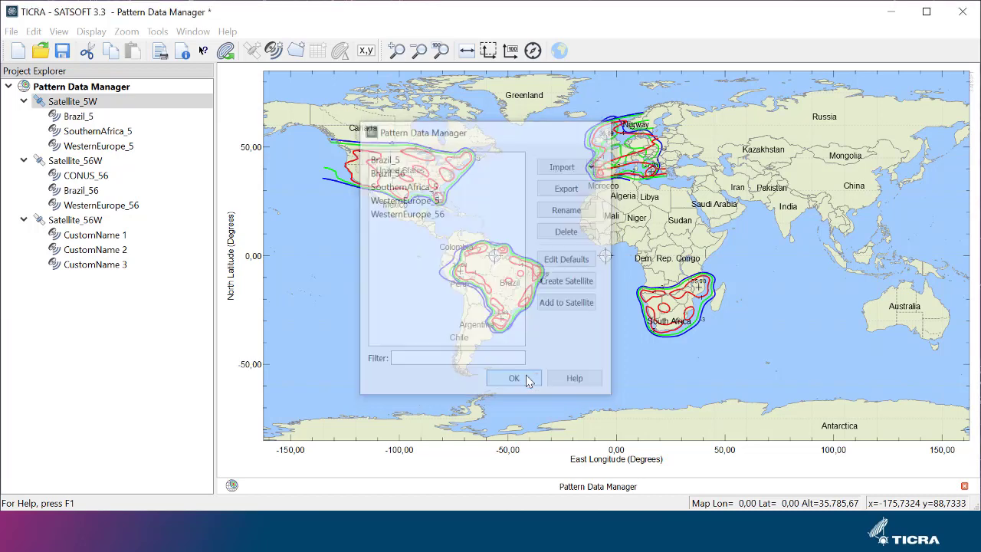